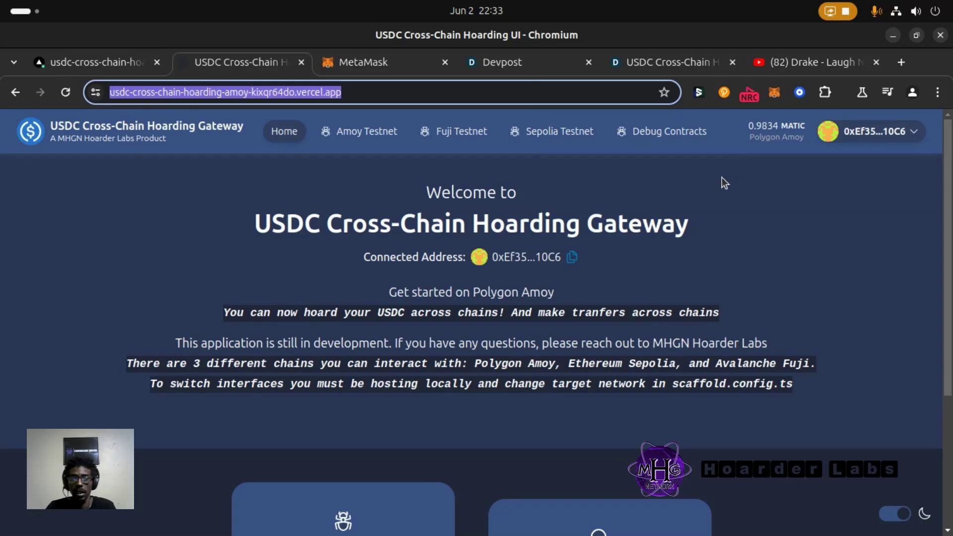
- Open the Amoy Testnet page and check the wallet's MATIC and USDC balances in MetaMask
click(255, 221)
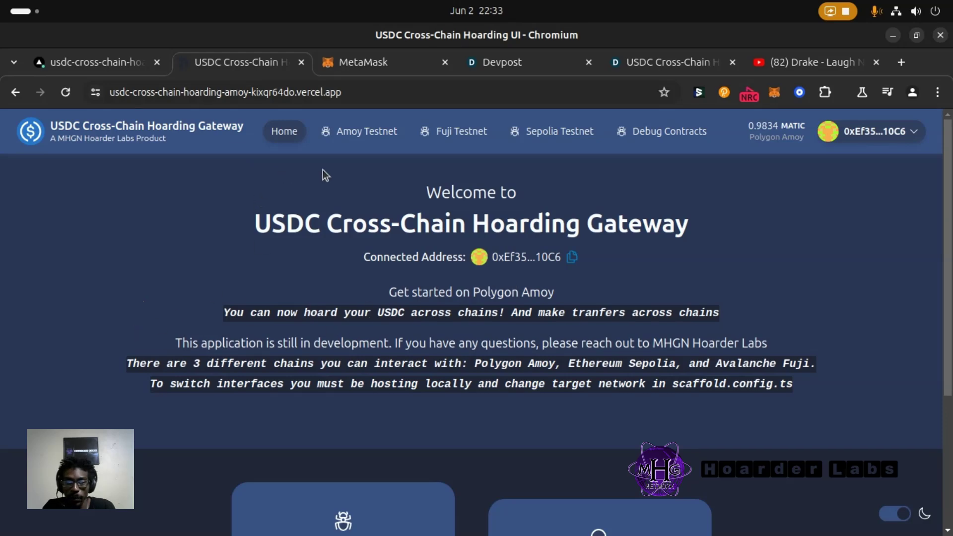
click(361, 140)
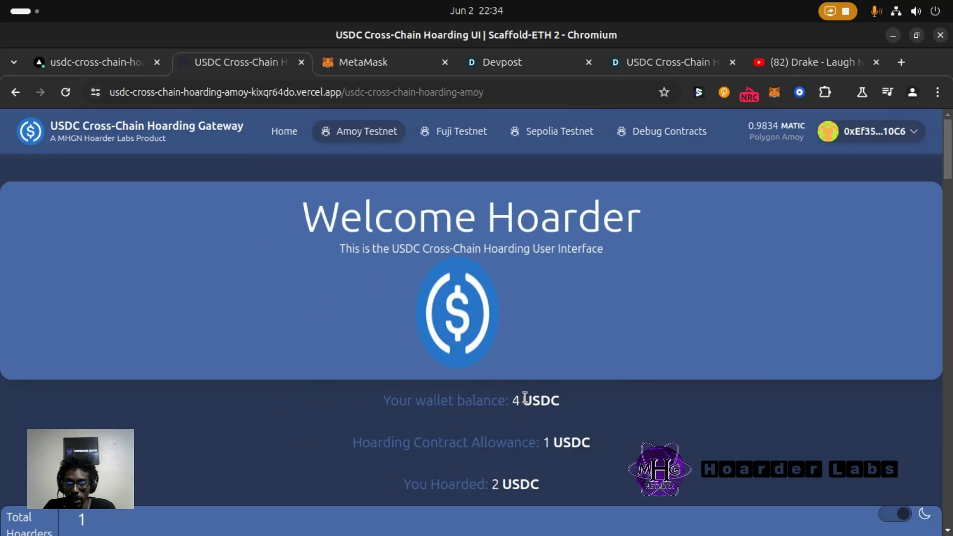
click(360, 65)
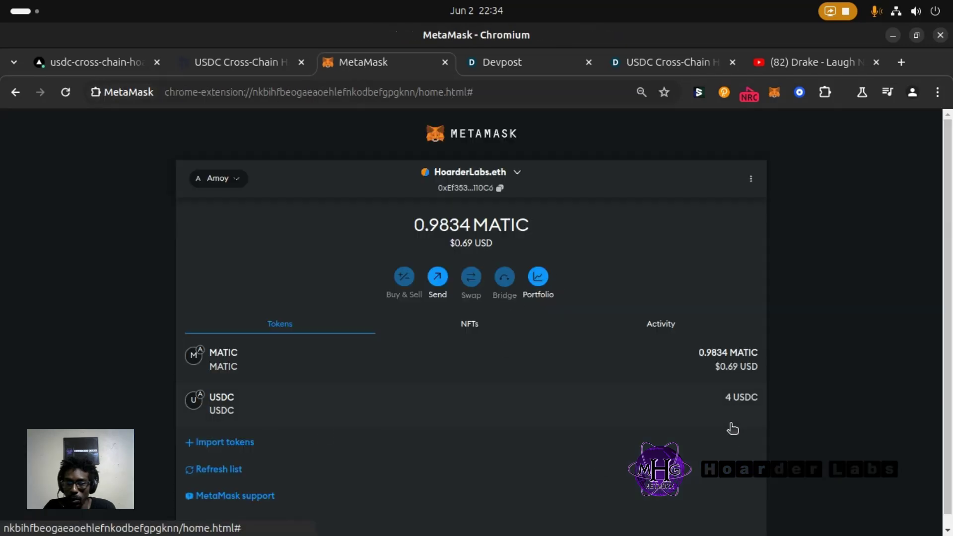
click(285, 70)
scroll(485, 336, down, 5)
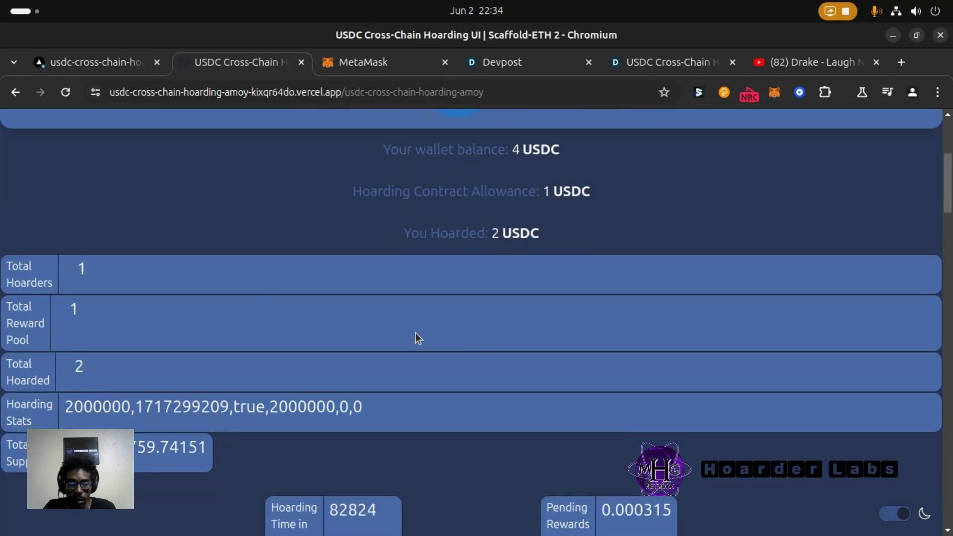
scroll(416, 332, down, 3)
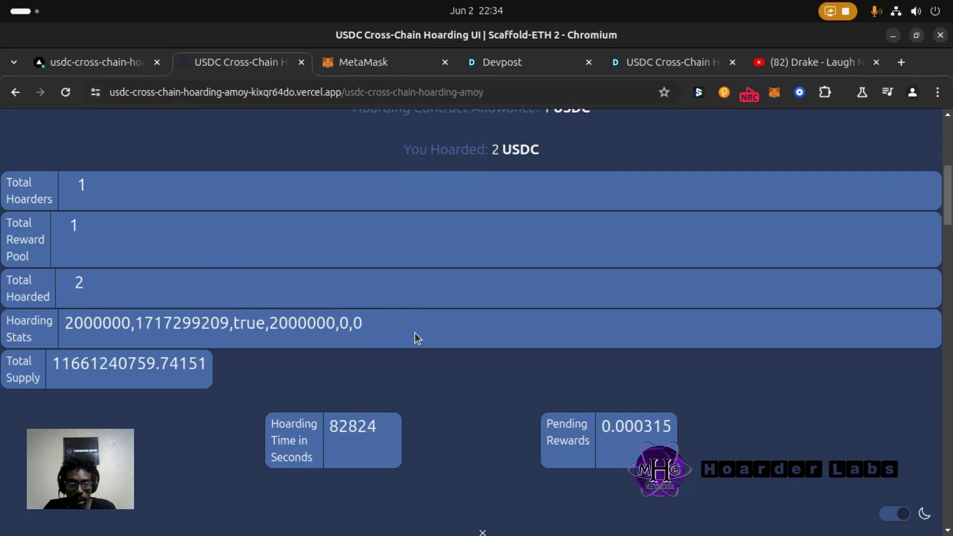
scroll(238, 355, up, 10)
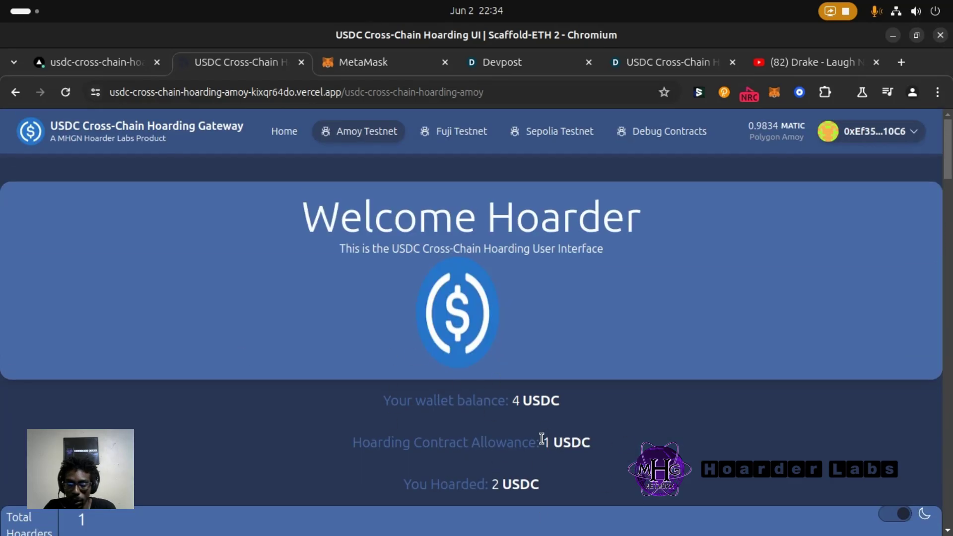
scroll(496, 469, down, 6)
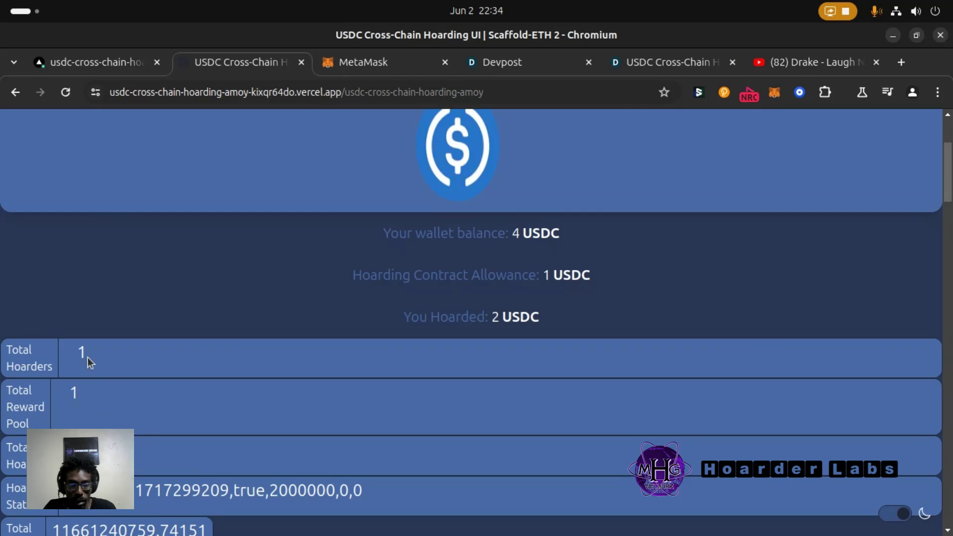
scroll(82, 372, down, 2)
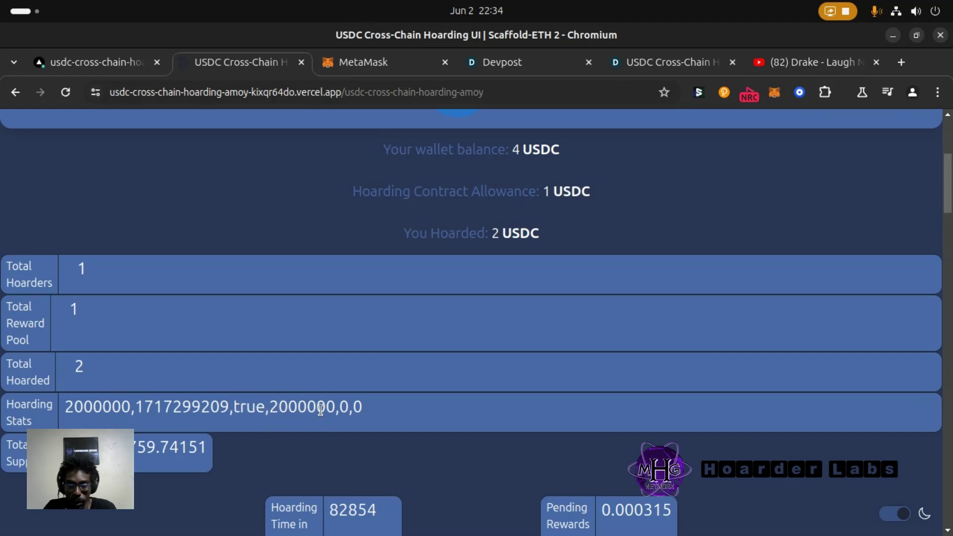
scroll(320, 410, down, 2)
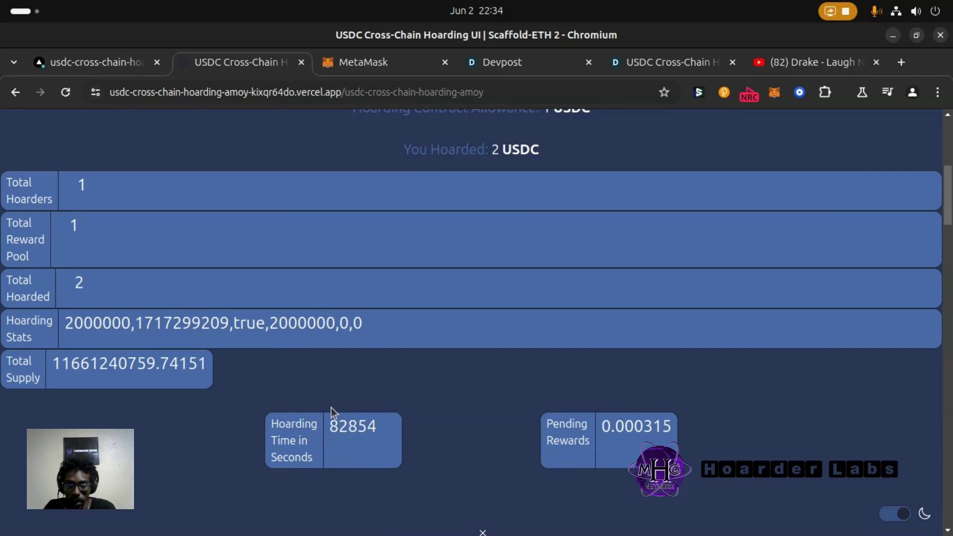
scroll(319, 434, down, 3)
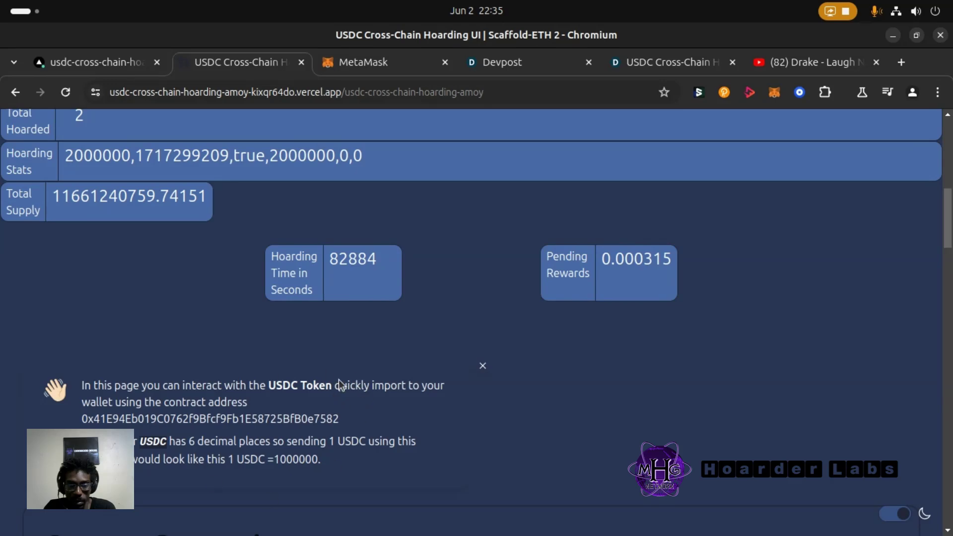
- Scroll past Set a Greeting, Approve Usdc and Donate USDC to the Transfer USDC to Sepolia card
scroll(342, 386, down, 3)
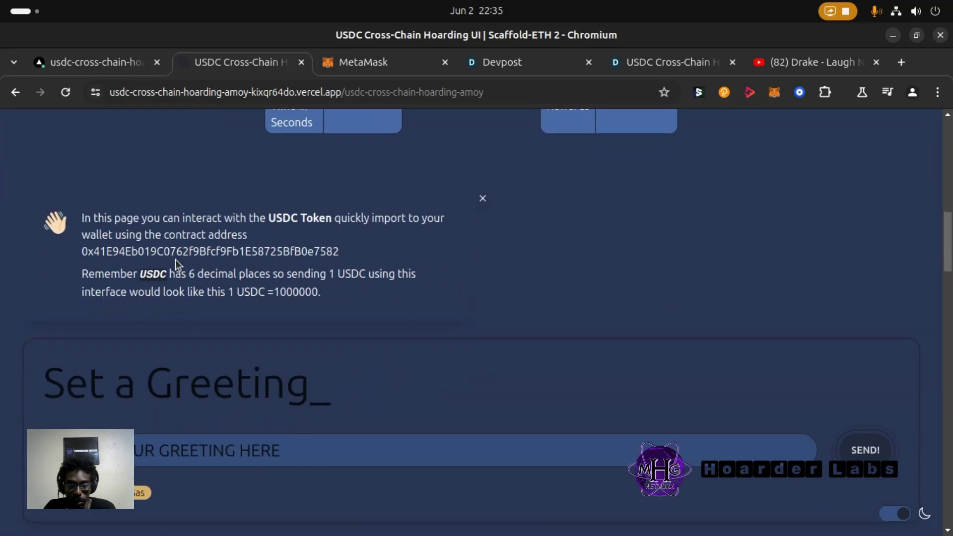
scroll(347, 455, down, 3)
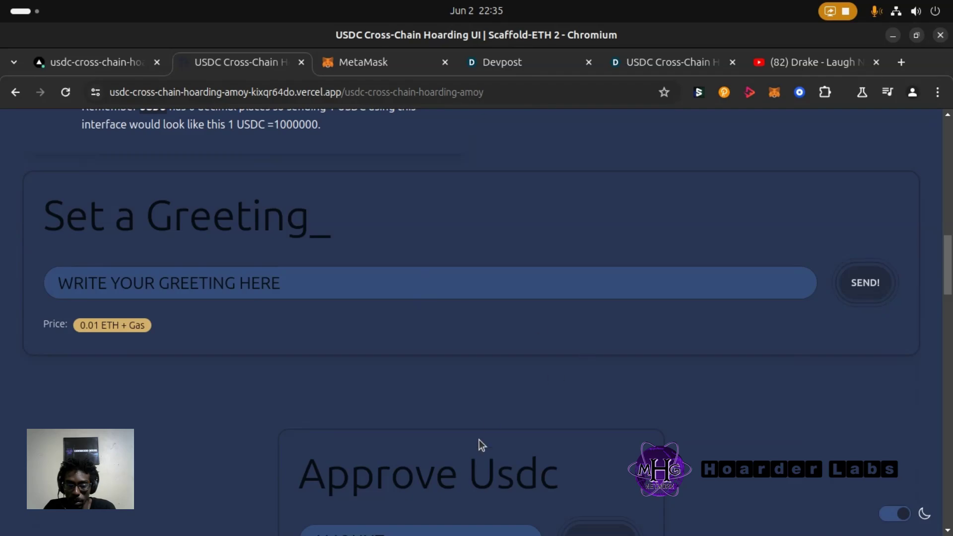
scroll(478, 440, down, 3)
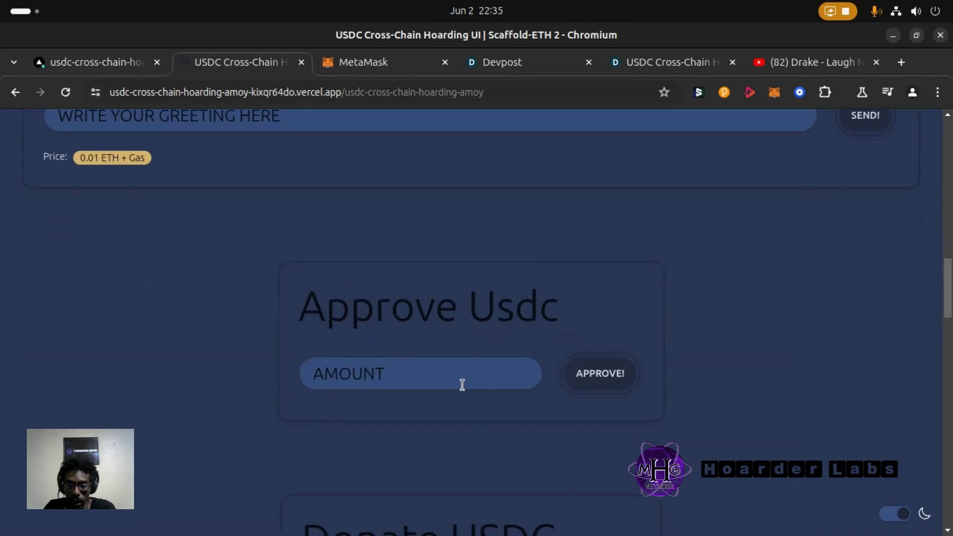
scroll(462, 422, down, 2)
scroll(421, 293, up, 6)
scroll(430, 308, up, 12)
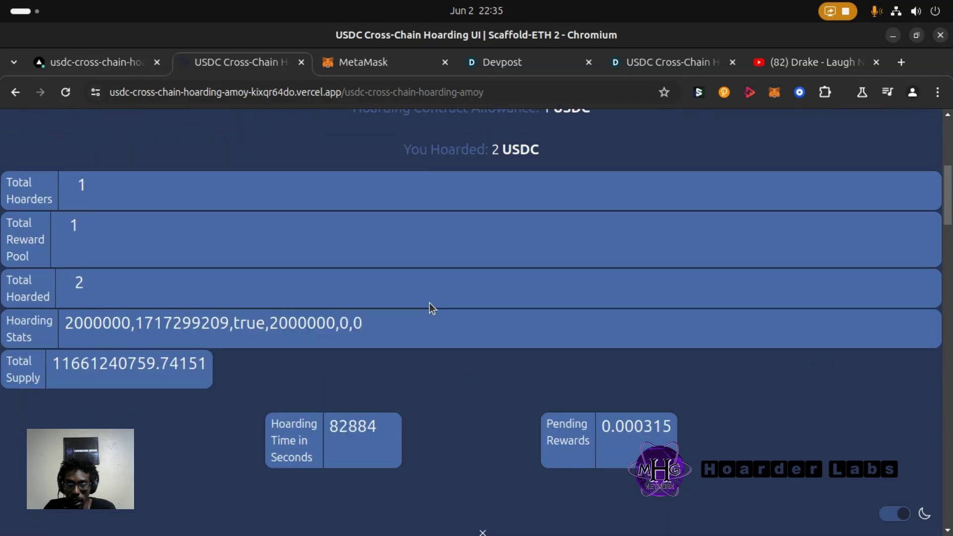
scroll(492, 417, down, 5)
scroll(447, 427, down, 11)
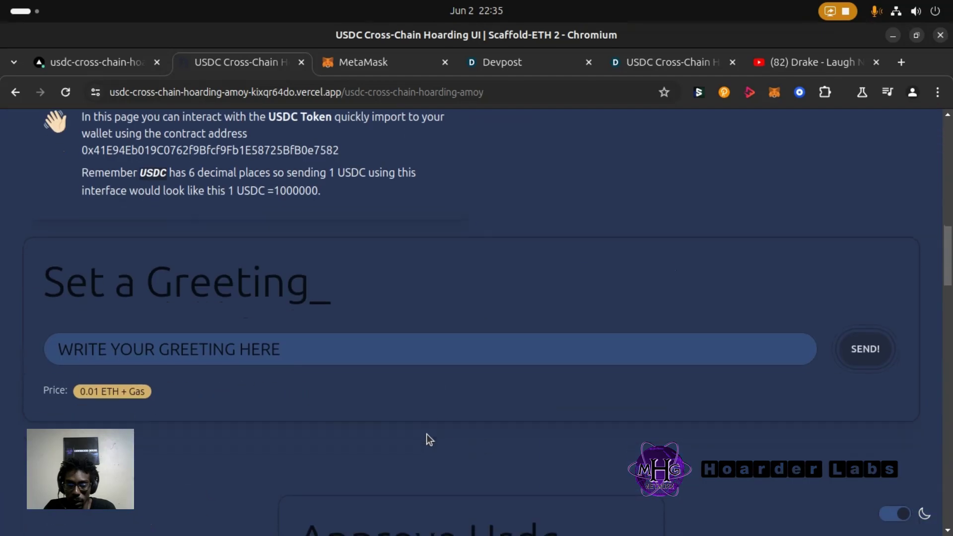
scroll(543, 410, down, 4)
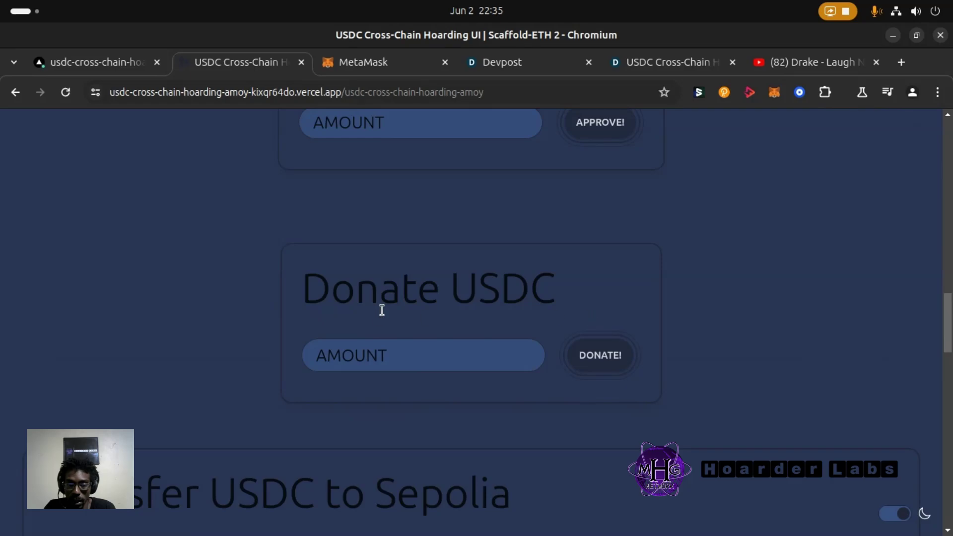
scroll(426, 310, up, 10)
scroll(427, 310, up, 5)
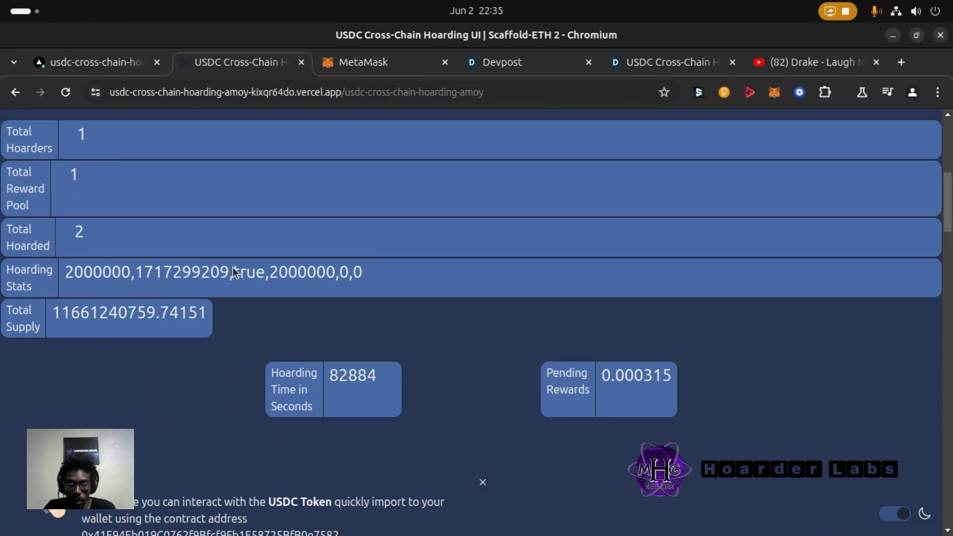
scroll(486, 353, down, 12)
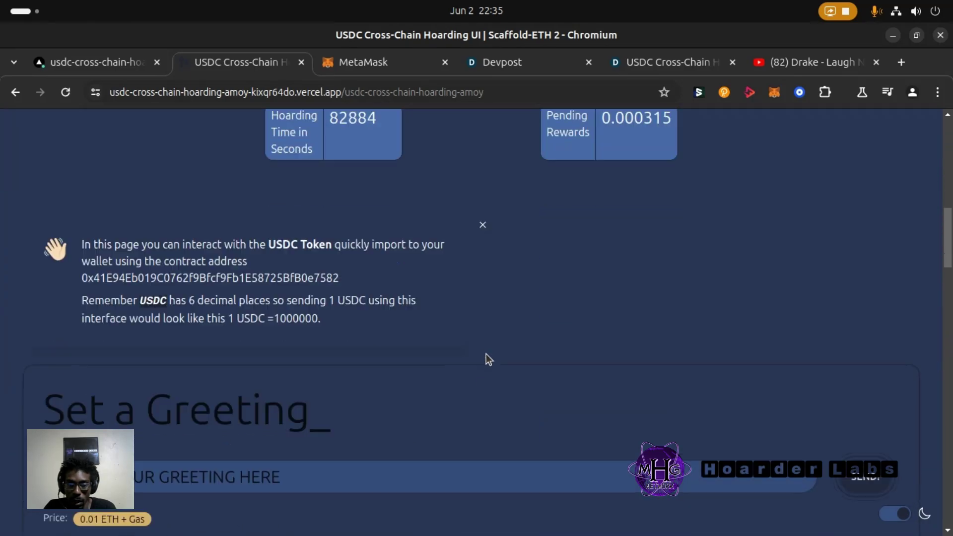
scroll(486, 353, down, 3)
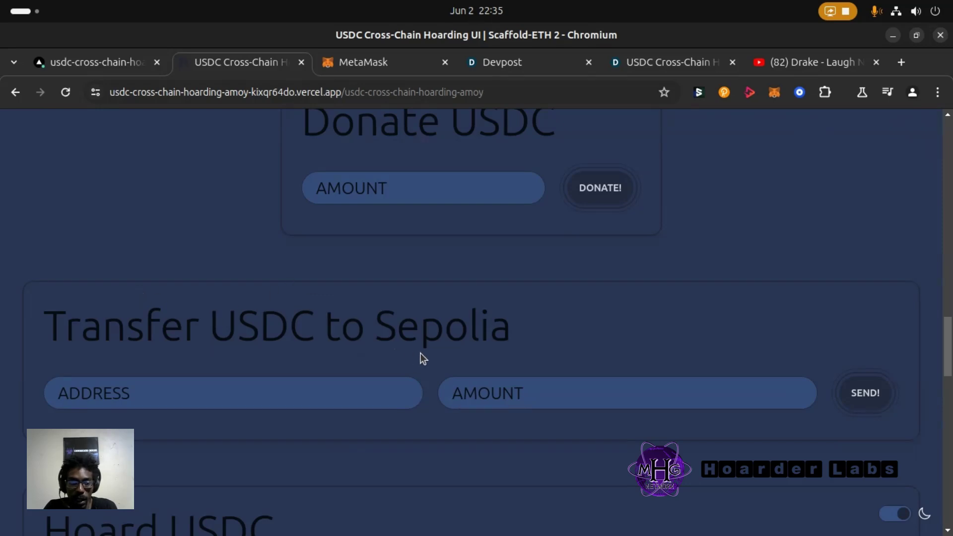
scroll(421, 352, up, 6)
scroll(421, 355, down, 3)
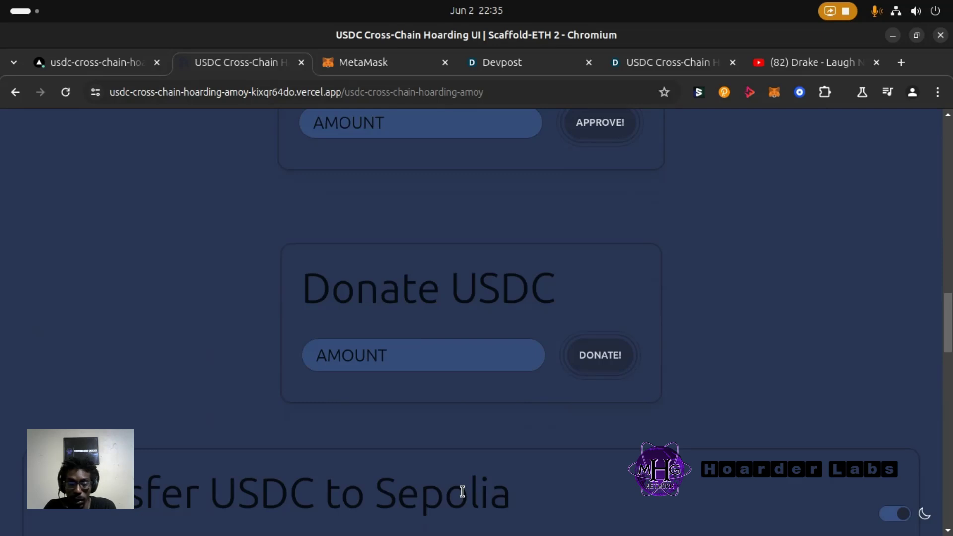
scroll(462, 492, up, 2)
scroll(463, 492, down, 6)
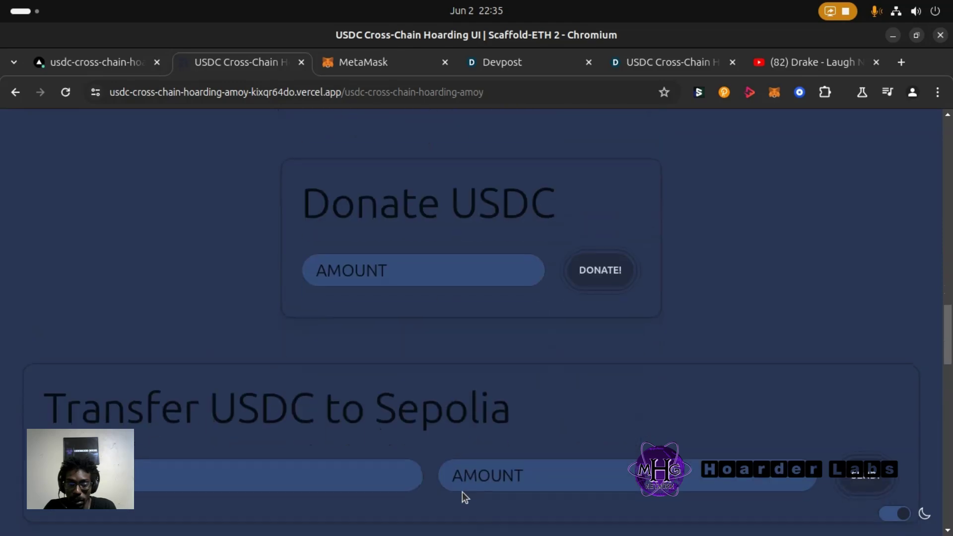
scroll(462, 498, up, 15)
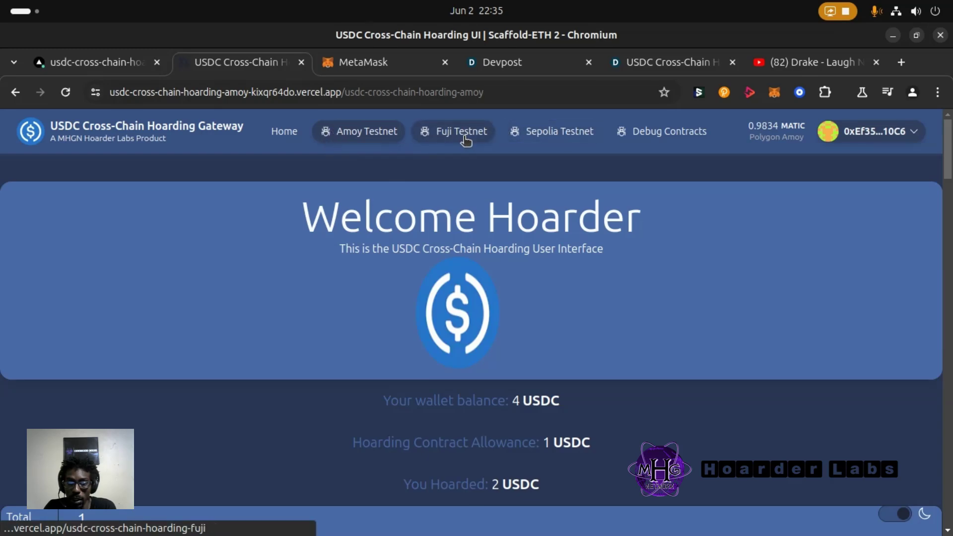
- Open the Fuji Testnet page and review its 4 USDC balance, 0 allowance and 0 hoarded stats
click(465, 140)
scroll(464, 224, down, 3)
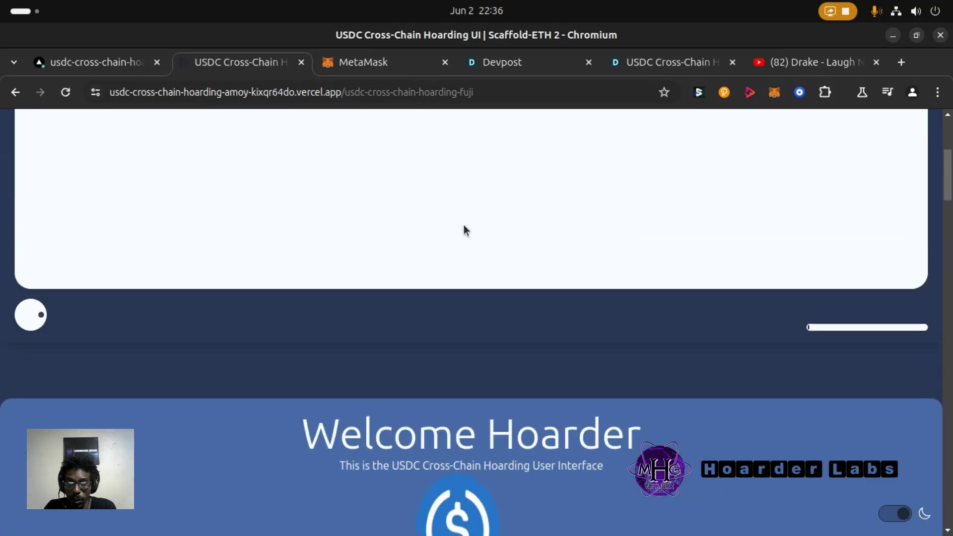
scroll(433, 421, down, 7)
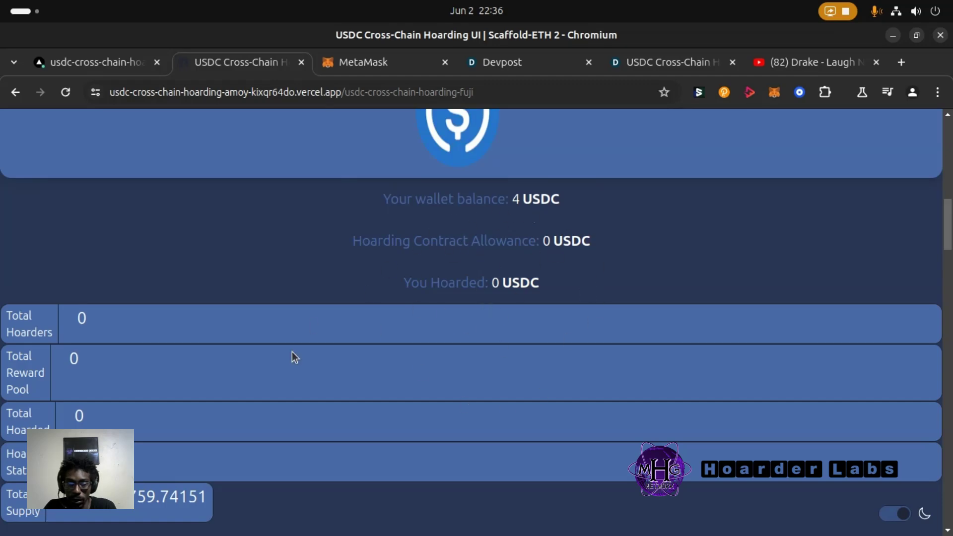
scroll(313, 436, down, 5)
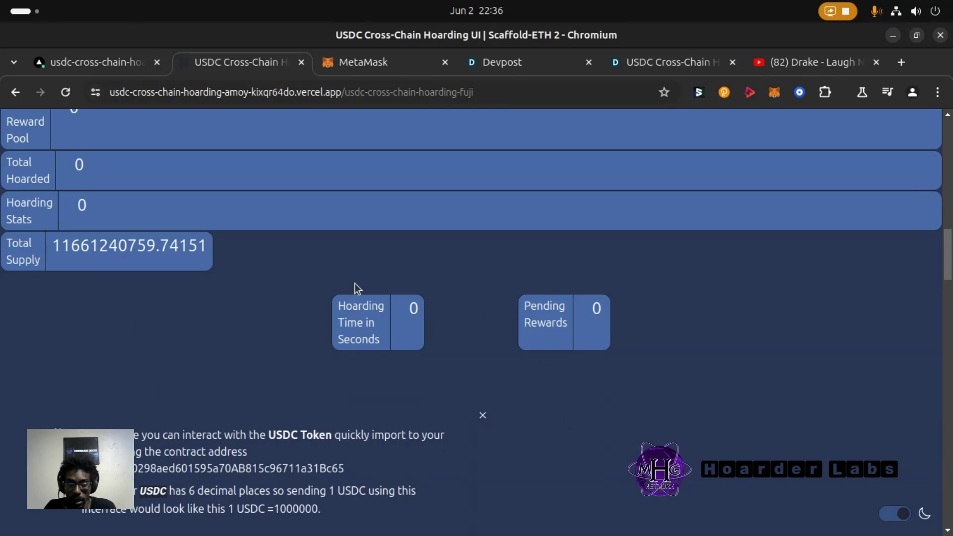
scroll(319, 298, down, 5)
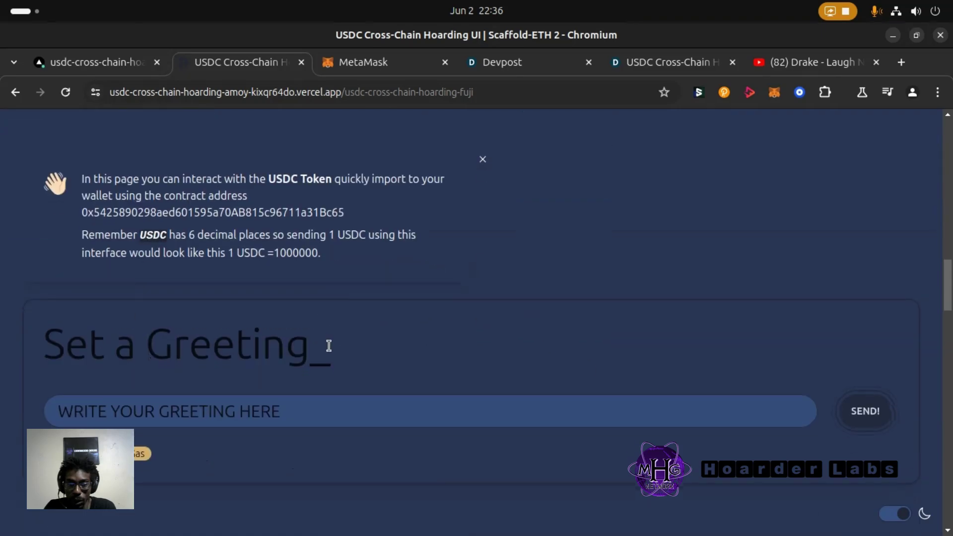
scroll(328, 346, down, 12)
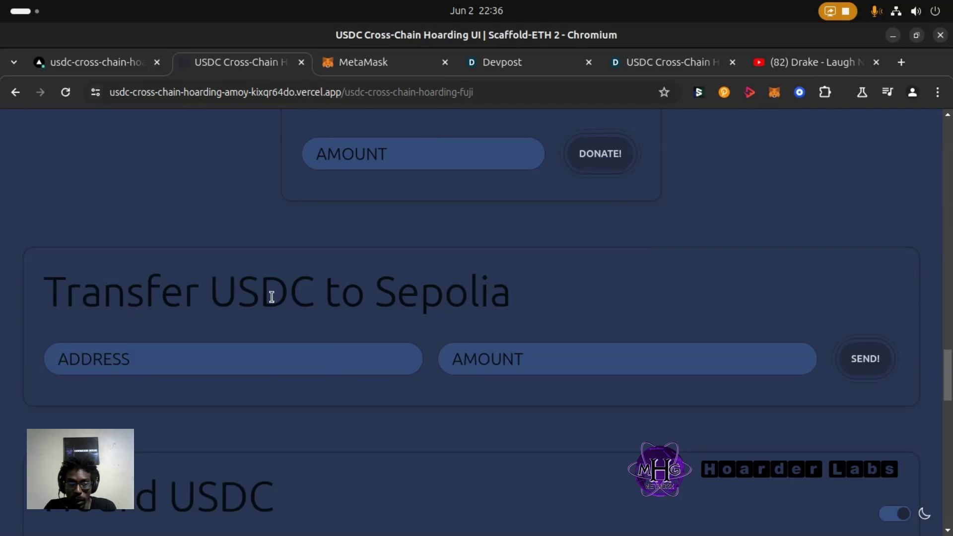
scroll(263, 299, up, 3)
scroll(264, 299, up, 15)
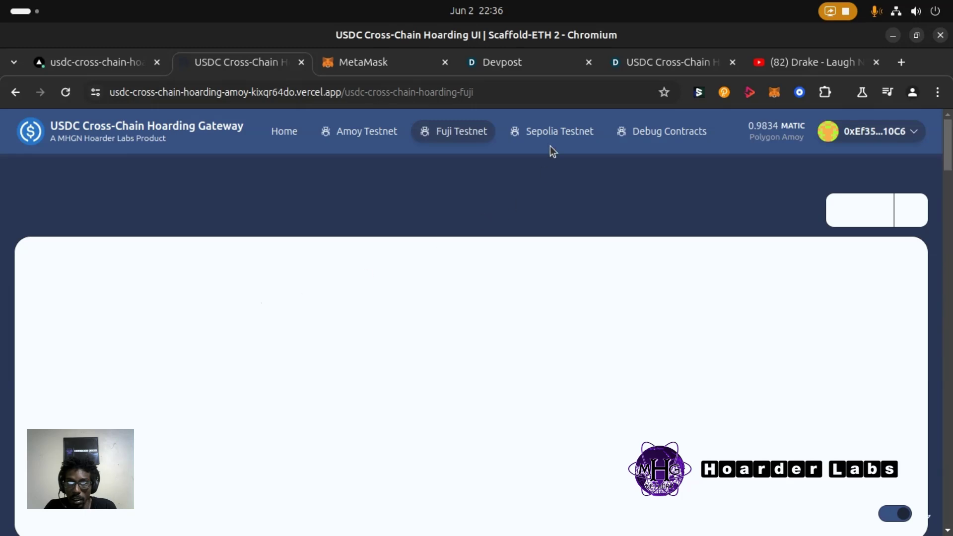
- View the Sepolia Testnet page, whose stats show 0 hoarding time and 0 pending rewards
click(551, 132)
scroll(401, 313, down, 15)
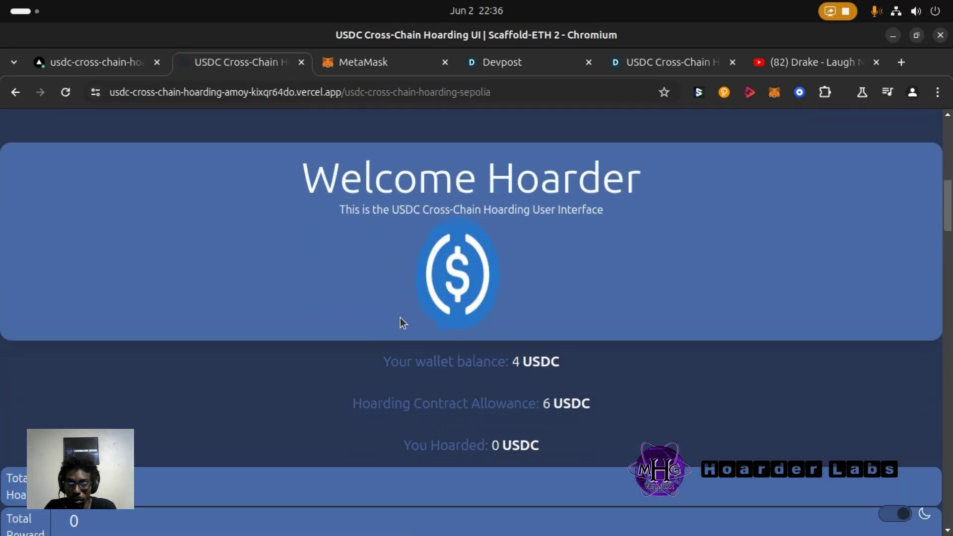
scroll(400, 325, down, 7)
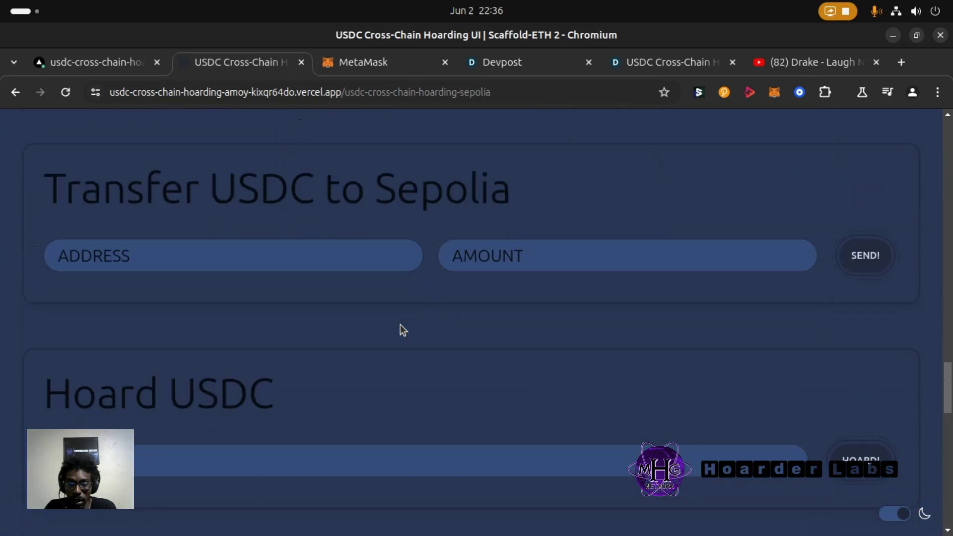
scroll(400, 326, up, 10)
scroll(400, 325, up, 12)
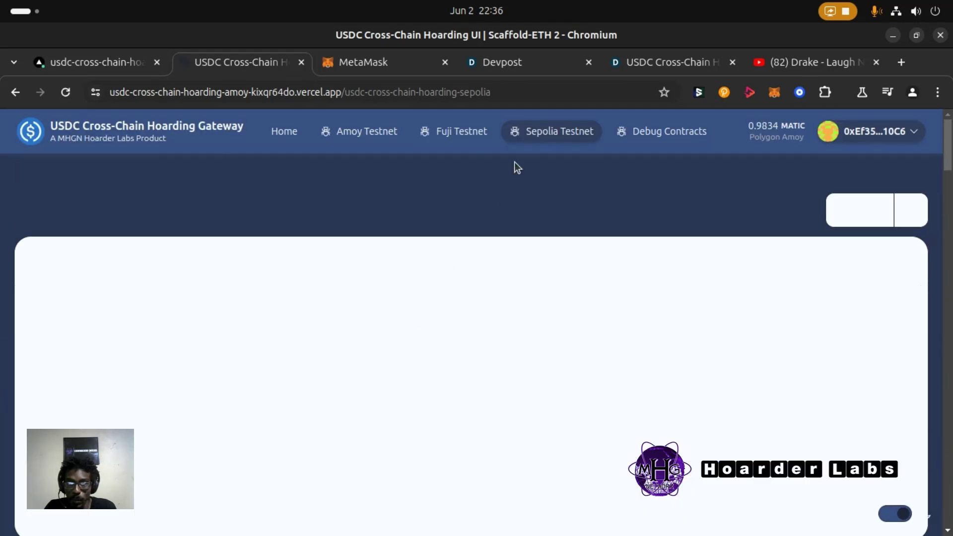
scroll(427, 395, down, 3)
scroll(392, 430, down, 10)
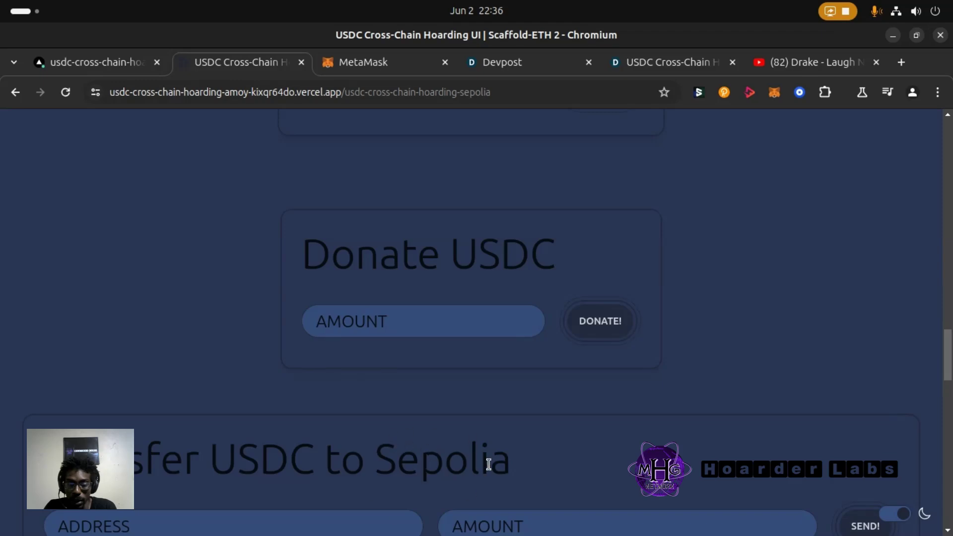
scroll(435, 411, up, 1)
scroll(435, 411, up, 15)
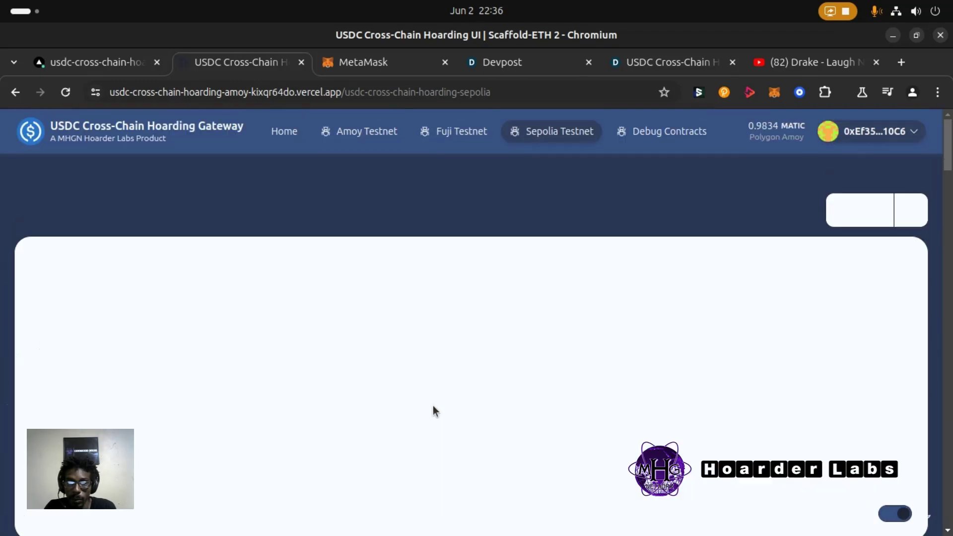
- Return to the Amoy Testnet page and scroll down to the Approve Usdc form
click(349, 142)
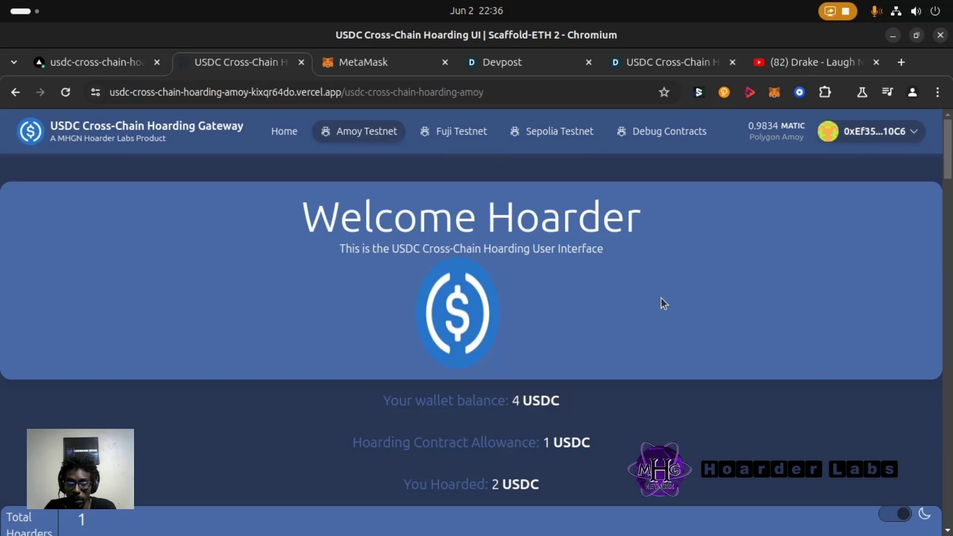
scroll(650, 298, down, 7)
scroll(652, 300, down, 6)
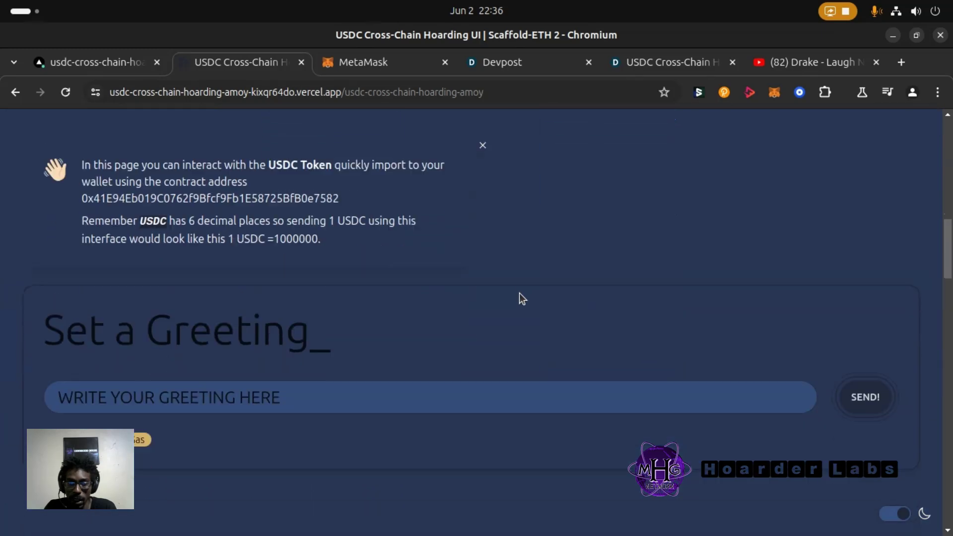
scroll(395, 317, down, 7)
- Request approval of 1000000 USDC units, then reject the MetaMask spending-cap request
click(379, 292)
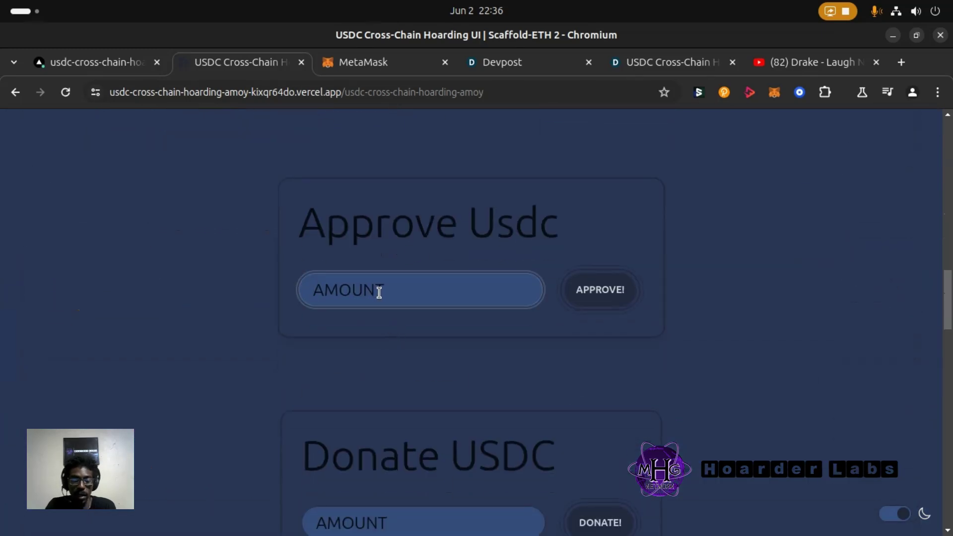
text(10000)
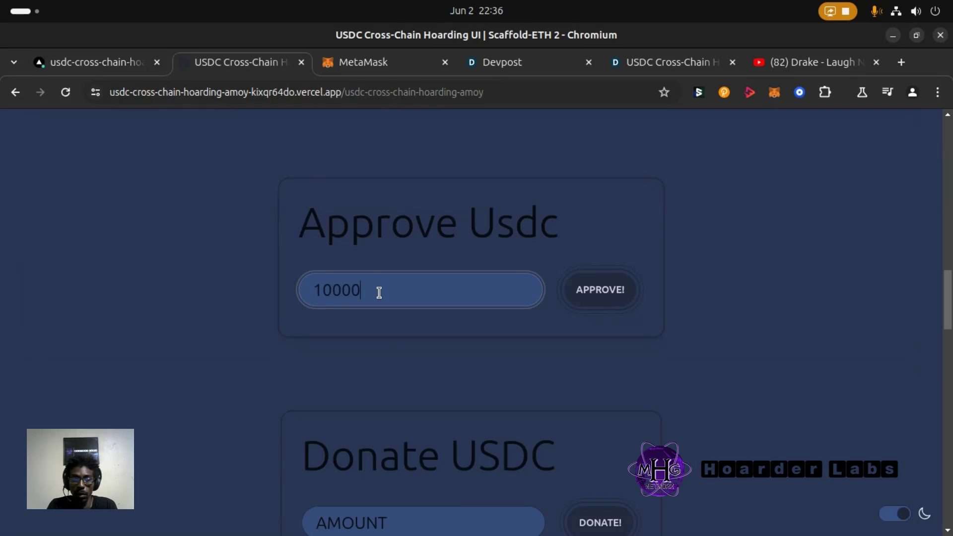
key(BackSpace)
key(BackSpace)
key(BackSpace)
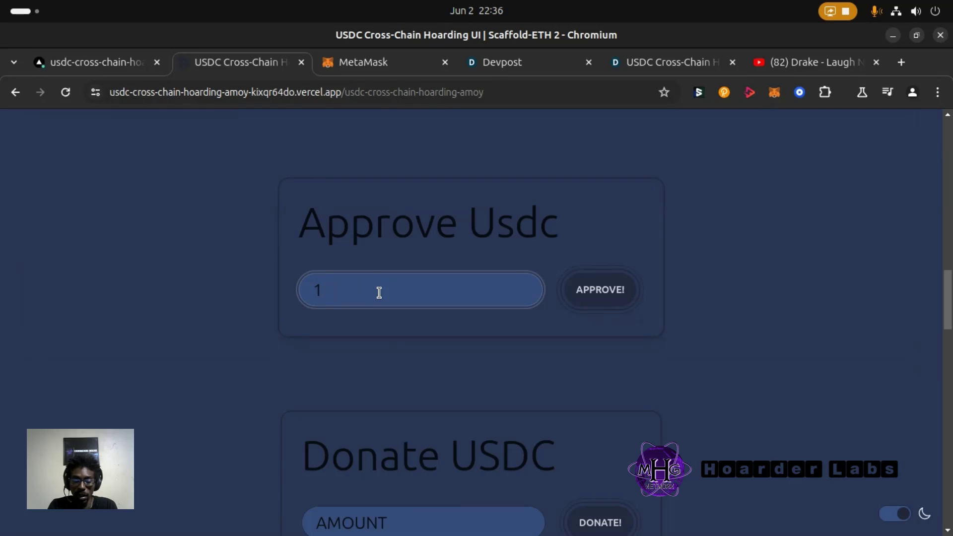
text(000000)
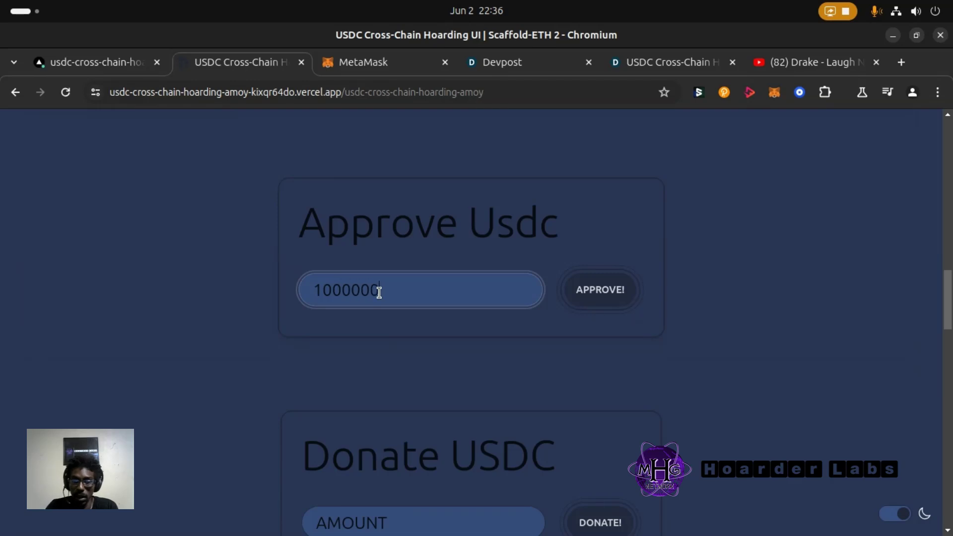
click(607, 286)
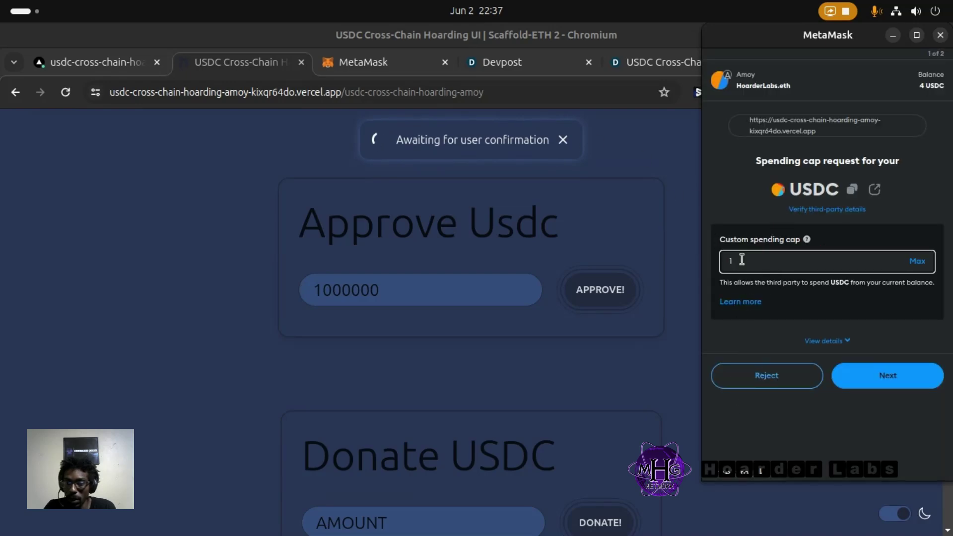
click(796, 377)
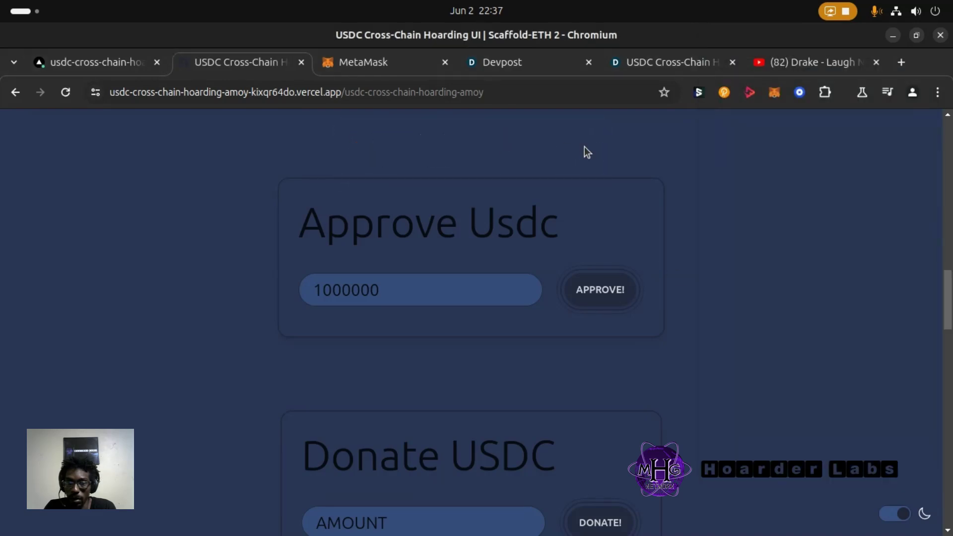
- Copy the connected wallet's own address from the account dropdown
scroll(487, 230, down, 10)
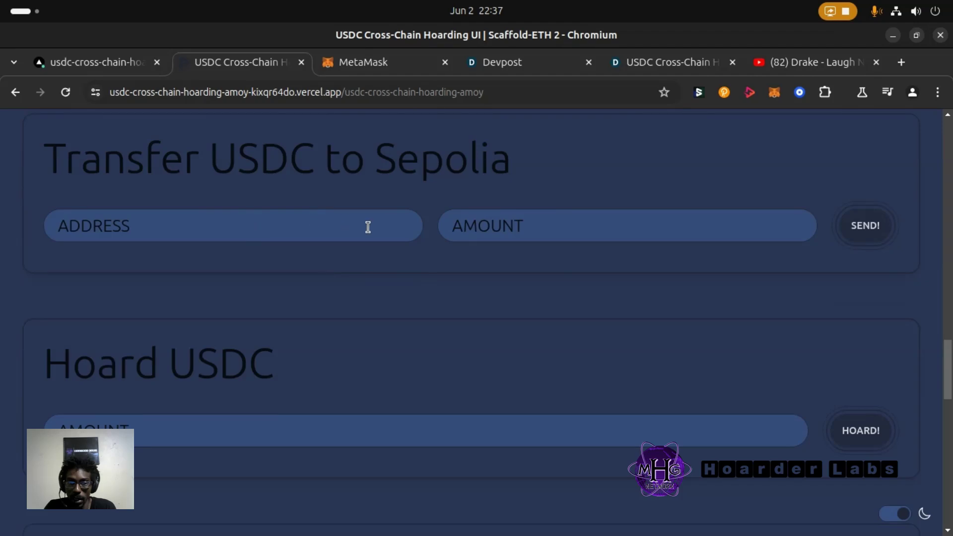
scroll(368, 226, up, 15)
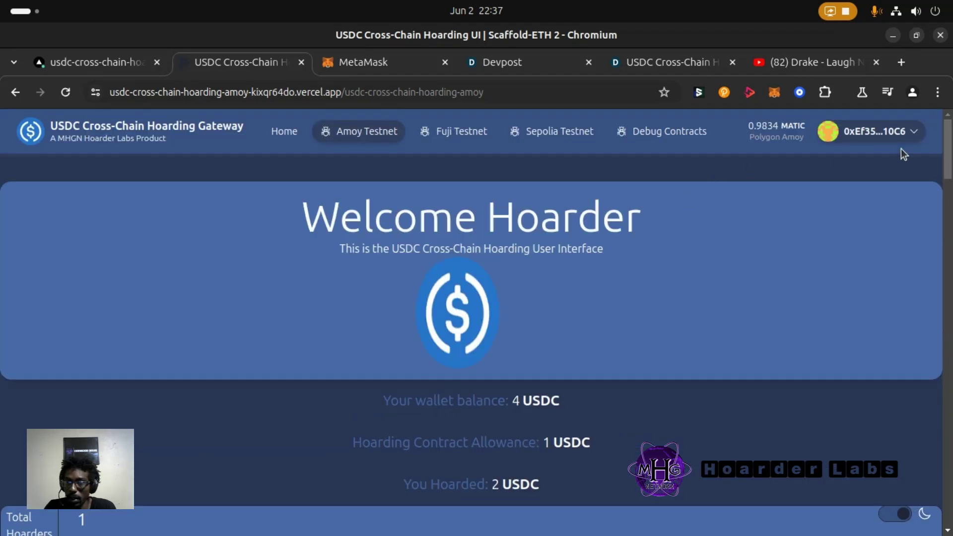
click(875, 131)
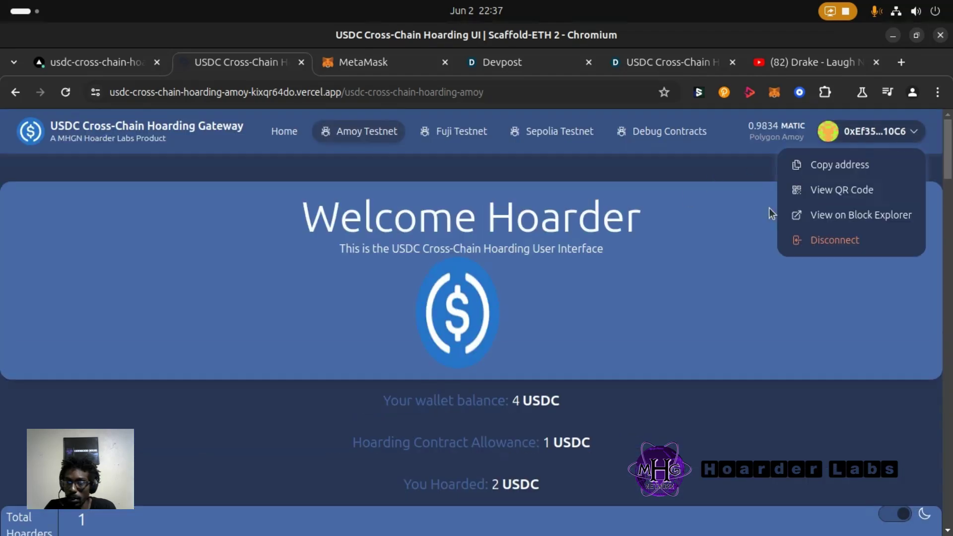
click(824, 169)
- Send 1000000 USDC units to that address on Sepolia and confirm the transaction in MetaMask
scroll(432, 298, down, 10)
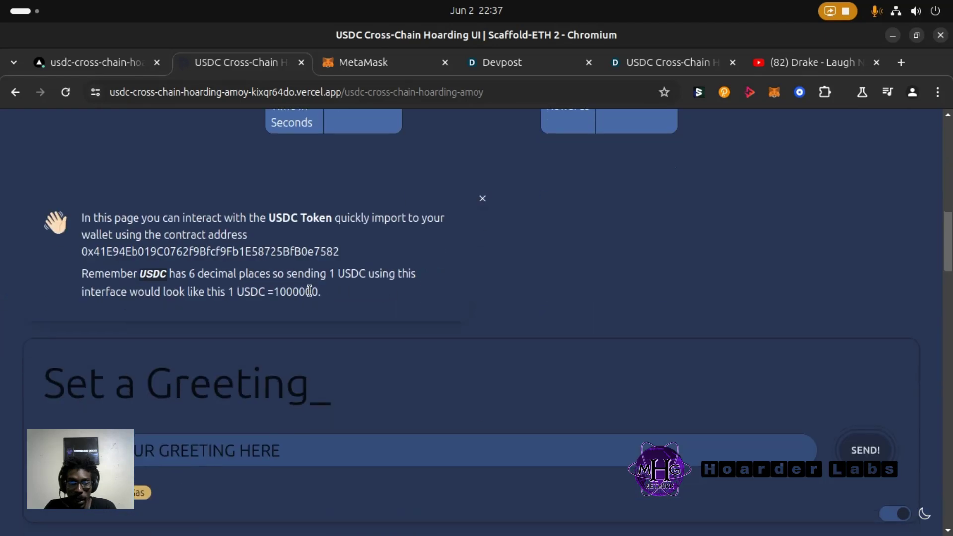
scroll(310, 291, down, 15)
click(199, 384)
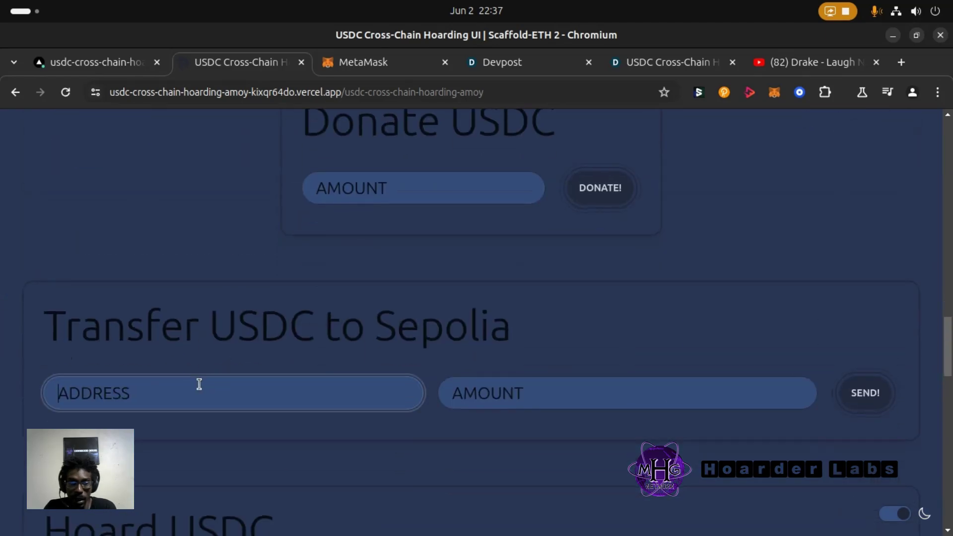
key(ctrl+v)
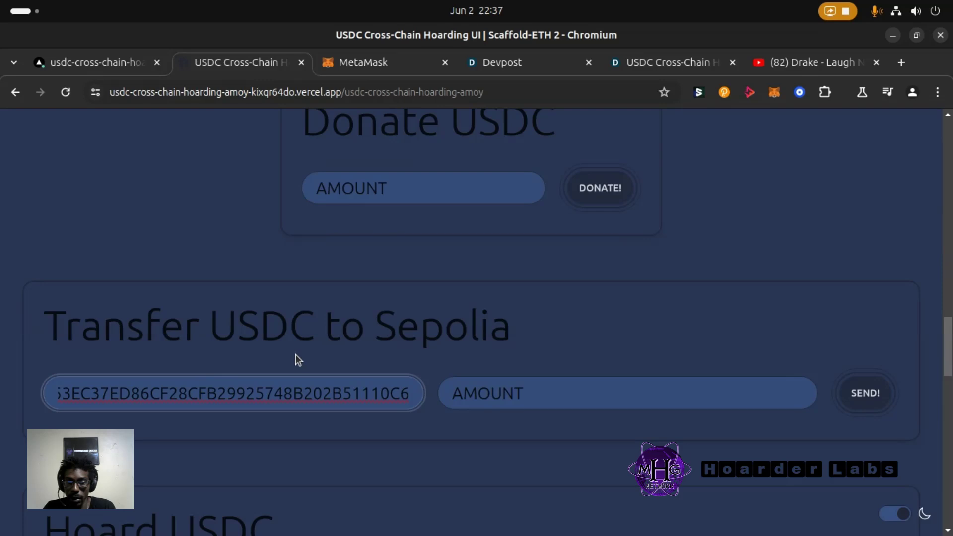
click(500, 392)
text(1)
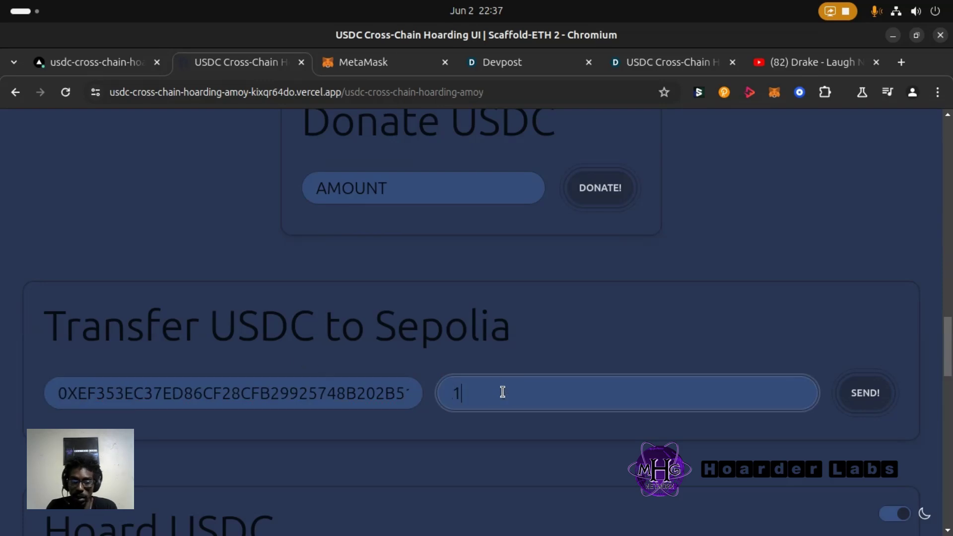
text(000000)
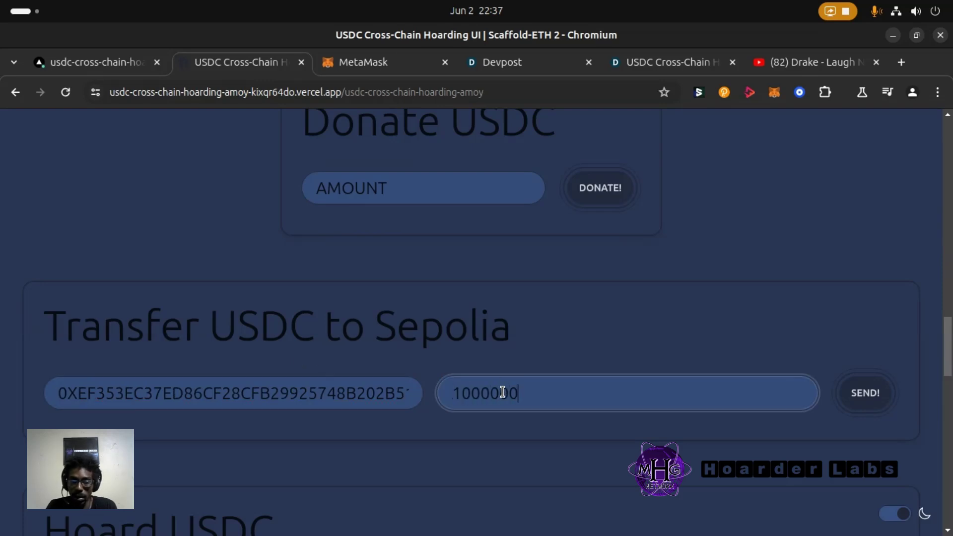
click(866, 392)
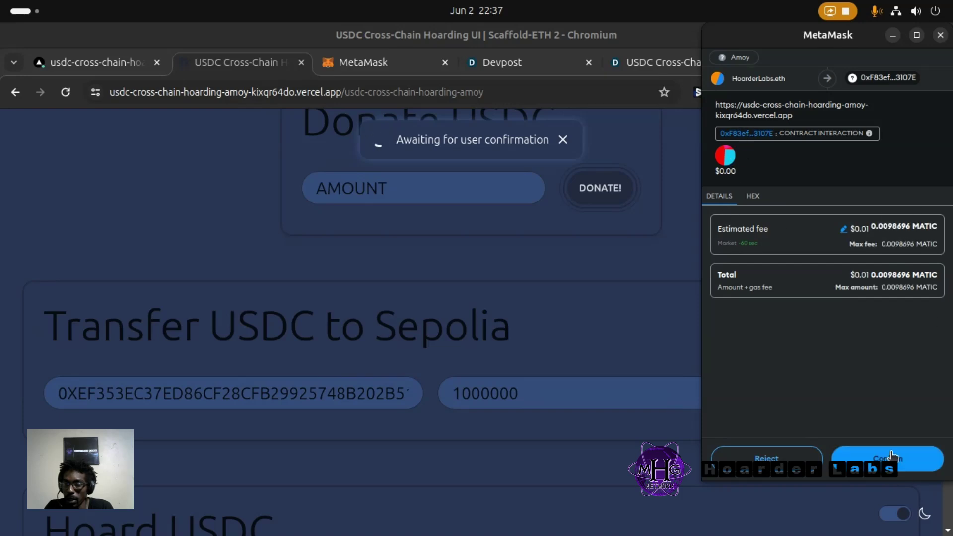
click(888, 459)
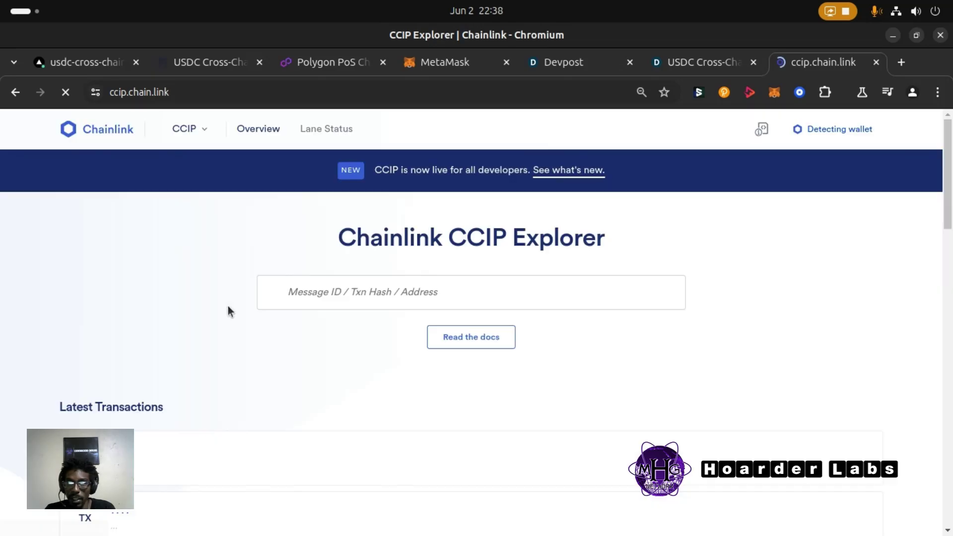
- Look up the source transaction hash in CCIP Explorer, see it waiting for finality, then return to the gateway
click(305, 292)
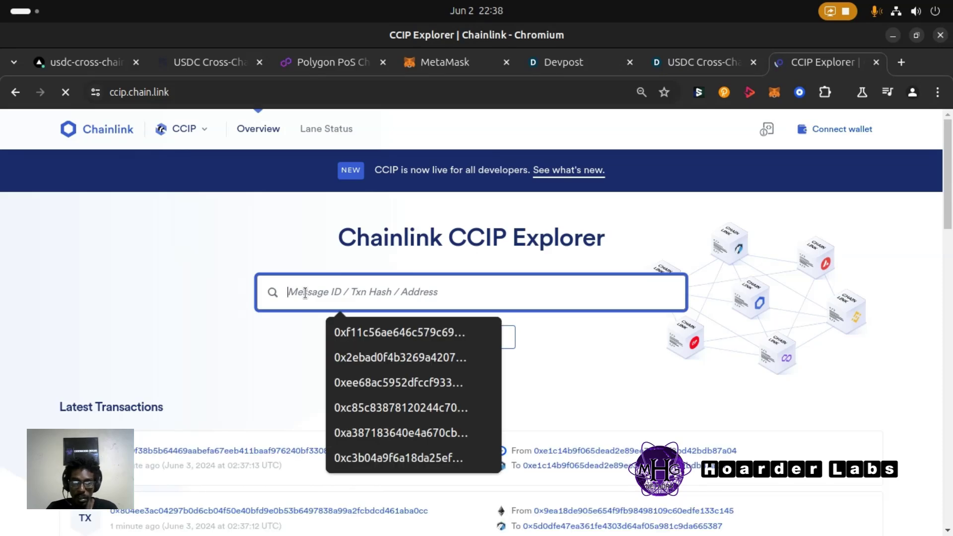
key(ctrl+v)
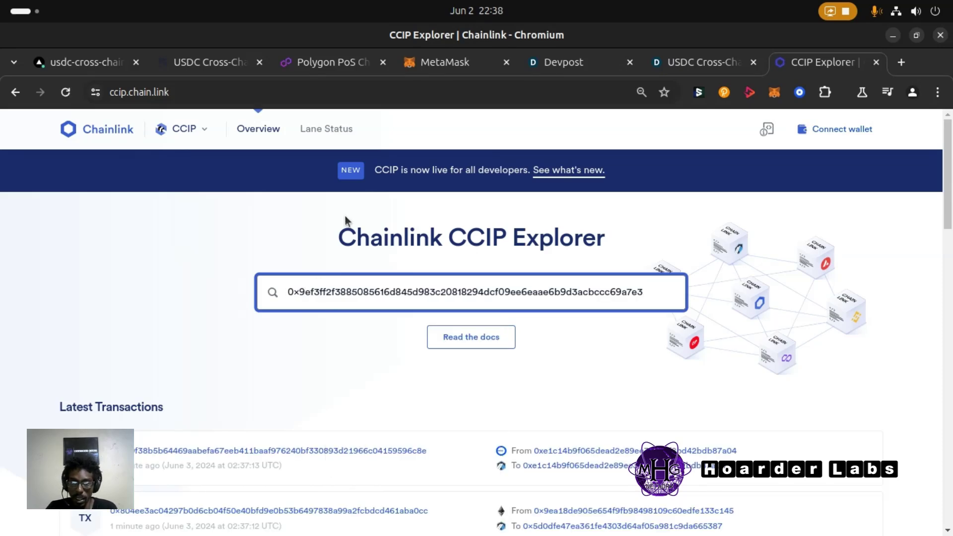
key(Return)
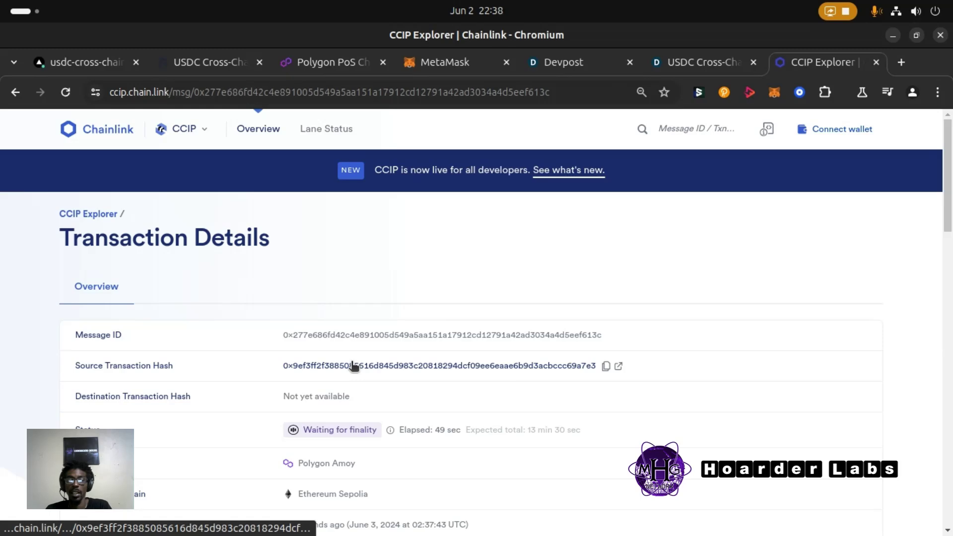
scroll(323, 298, down, 3)
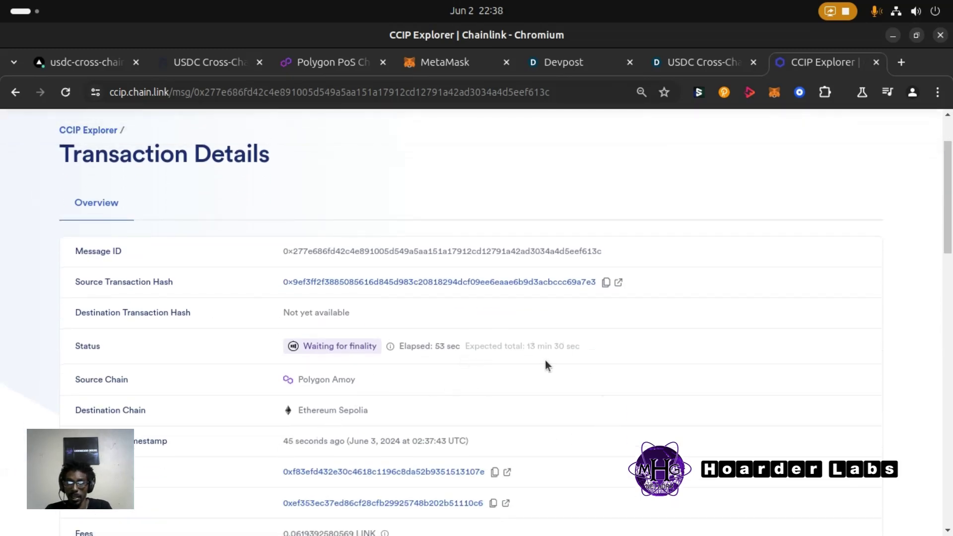
scroll(364, 344, up, 3)
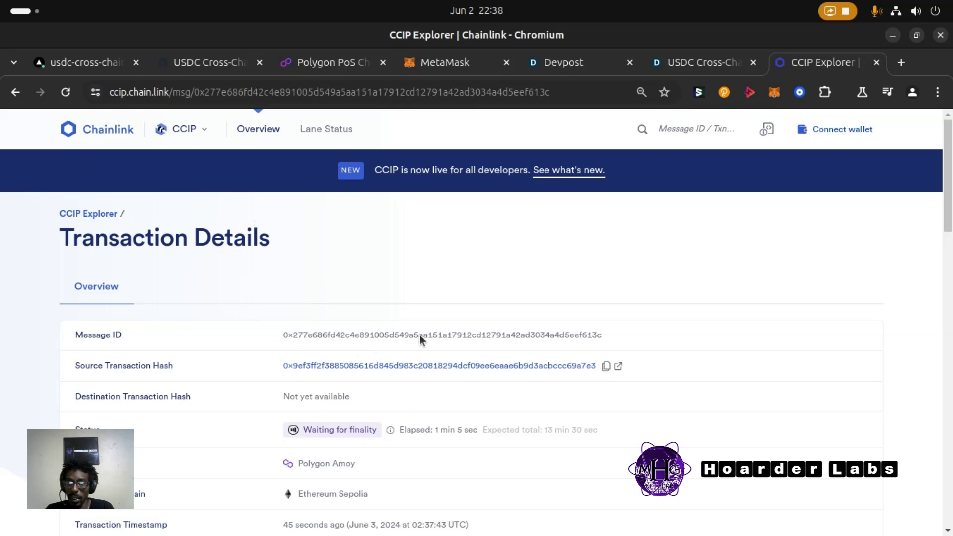
click(183, 62)
scroll(365, 312, up, 10)
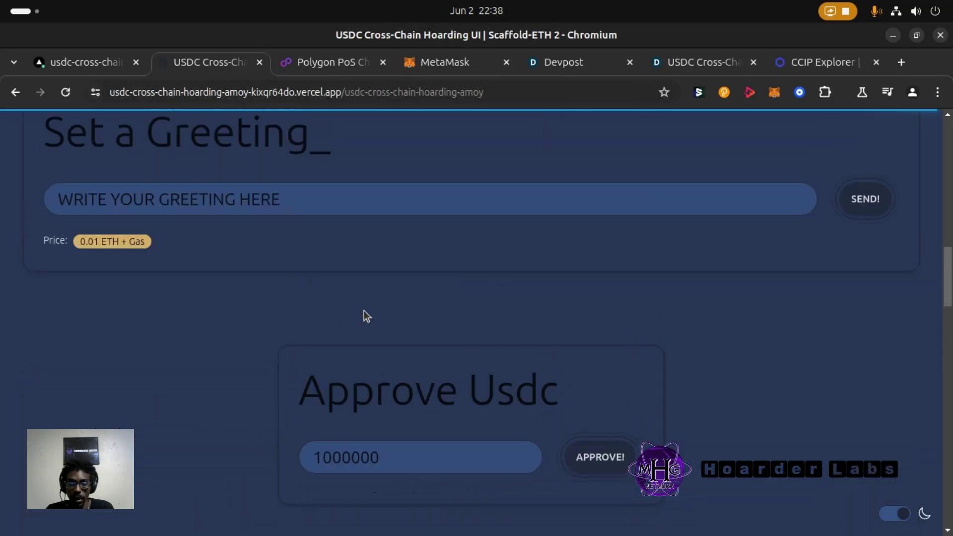